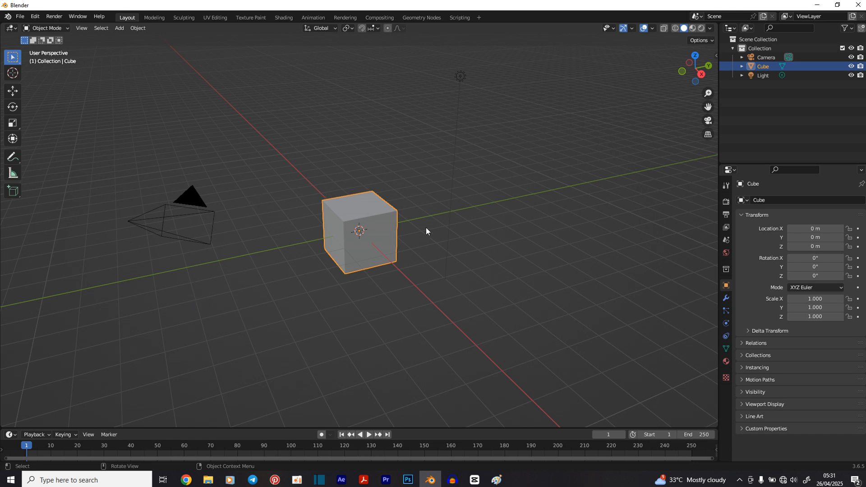
Delete all the default scene objects and add a new cube mesh at the origin
key("a")
key("x")
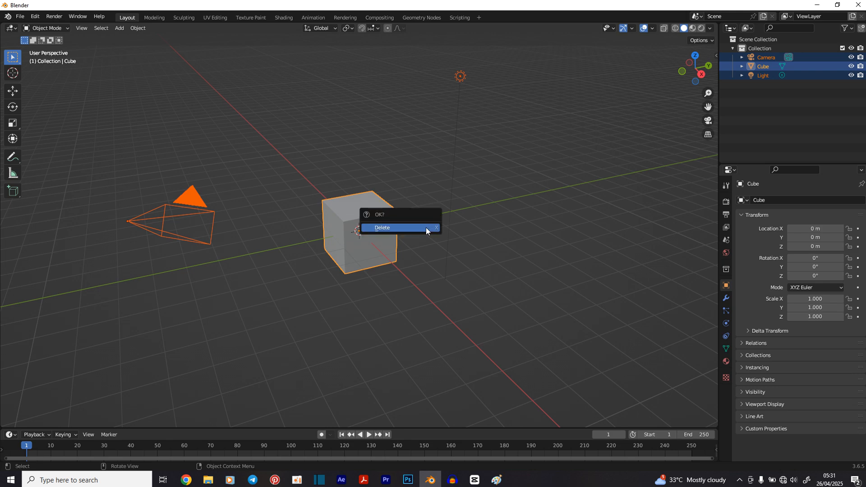
left_click(426, 230)
key("shift+a")
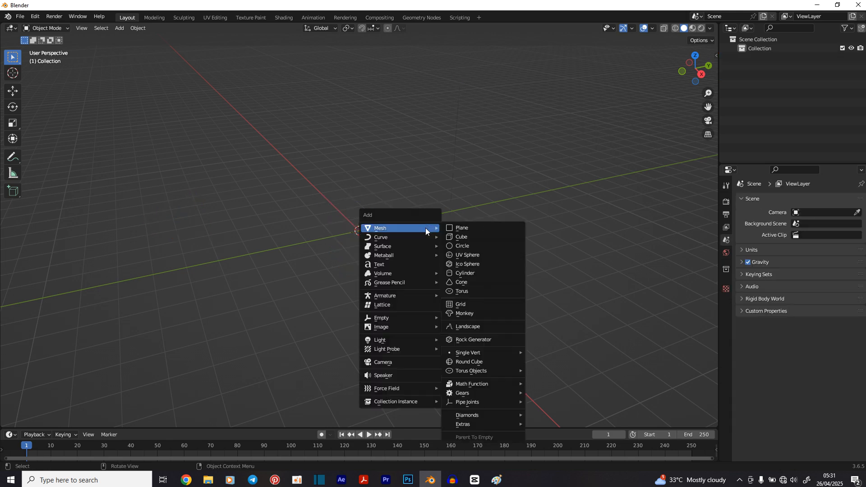
left_click(469, 238)
key("shift+a")
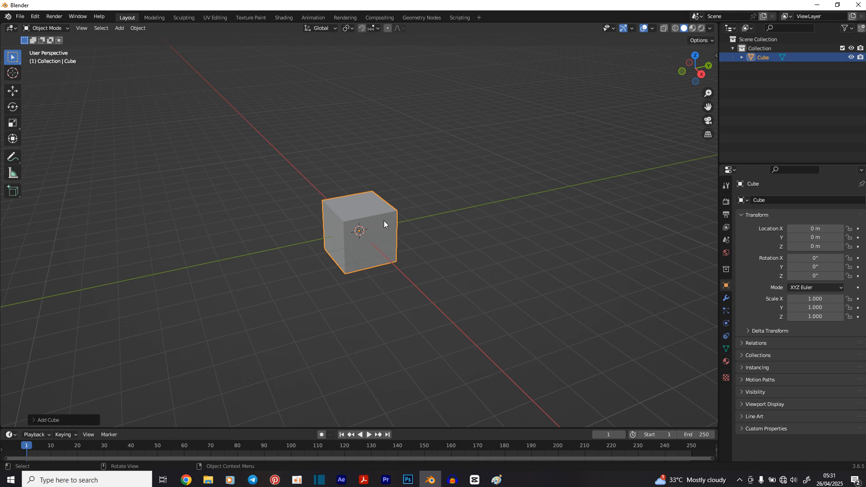
Divide the cube with two perpendicular centred vertical loop cuts that split its top into four faces
key("Tab")
middle_click_drag(384, 221, 360, 218)
key("ctrl+r")
left_click(367, 218)
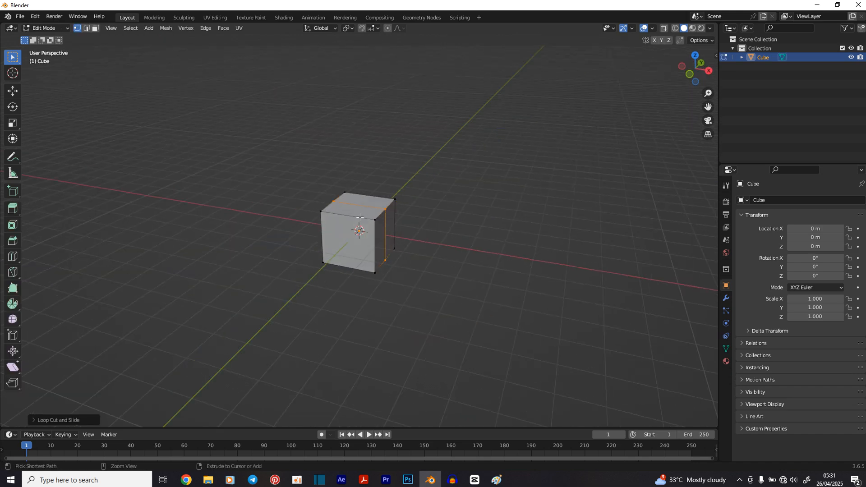
key("ctrl+r")
left_click(360, 218)
left_click(360, 218)
mouse_move(413, 233)
middle_mouse_down()
mouse_move(397, 235)
mouse_move(404, 234)
middle_mouse_up()
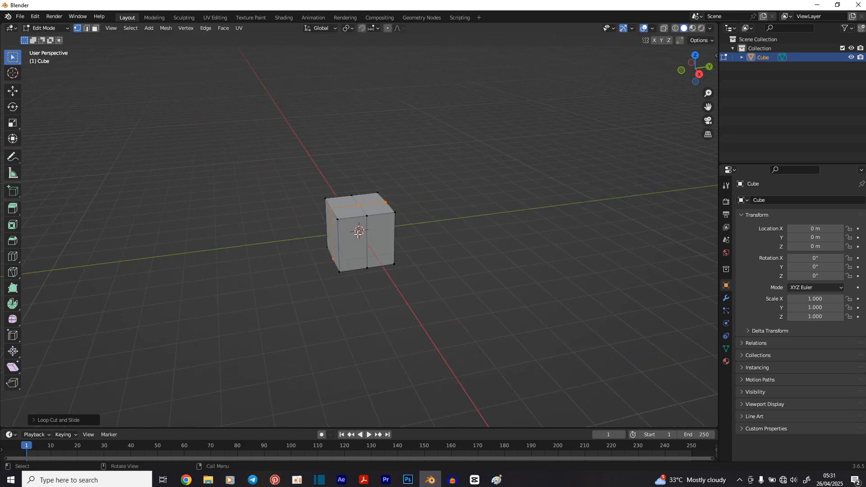
Scale the whole cube object down uniformly to about 0.47
key("Tab")
key("s")
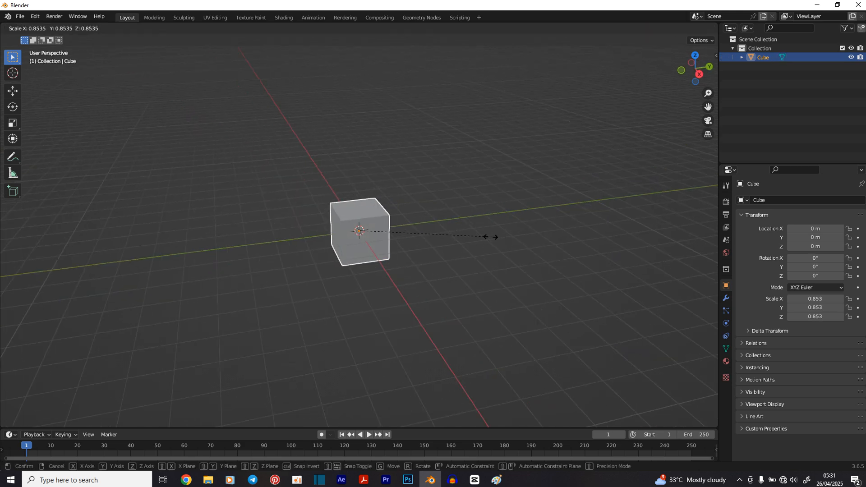
left_click(425, 238)
Select the cube's four top faces and move them up along Z to stretch it into a tall column
key("Tab")
middle_click_drag(425, 238, 350, 221)
key("3")
left_click(356, 217, "shift")
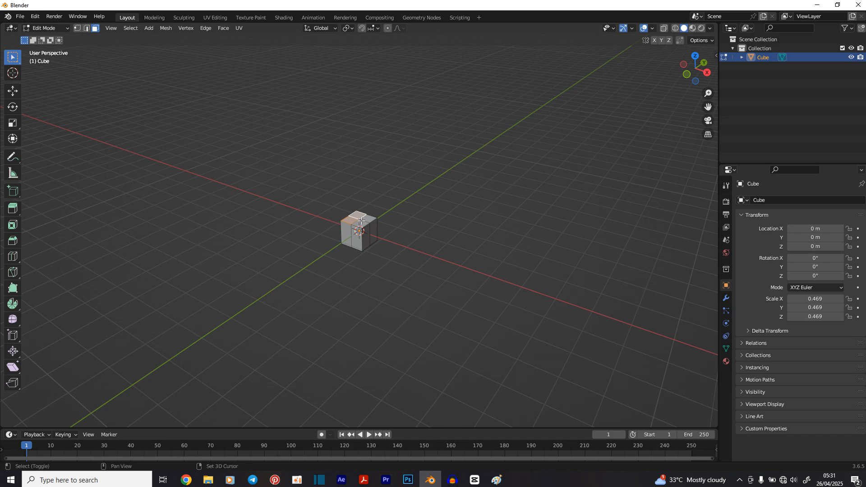
key("g")
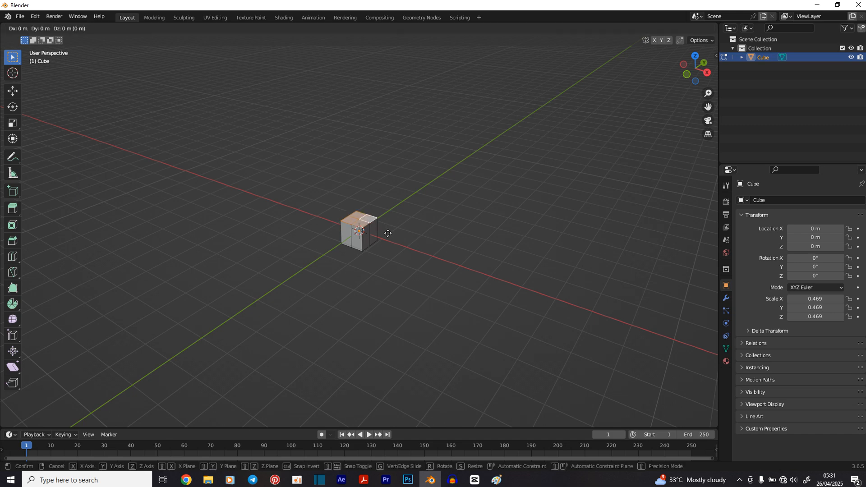
key("z")
left_click(404, 81)
Add 32 evenly spaced horizontal loop cuts along the column's height, leaving them unslid
middle_click_drag(404, 81, 402, 167)
key("ctrl+r")
scroll(363, 172, "up", 20)
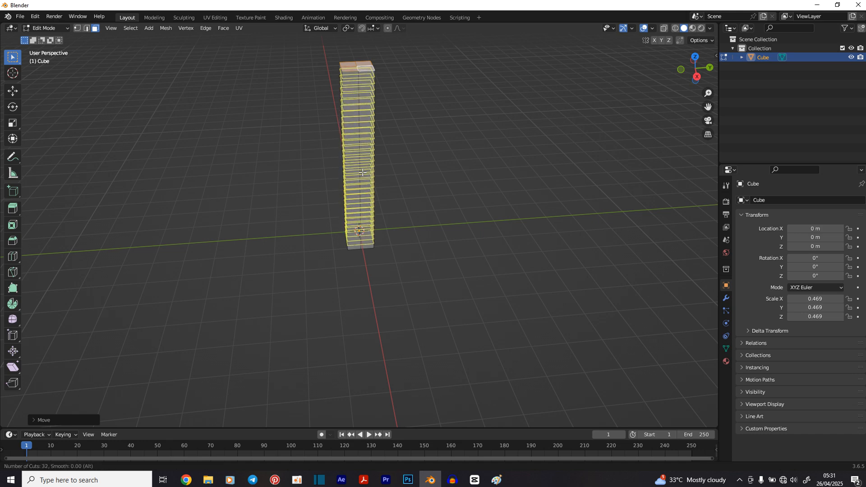
left_click(363, 172)
right_click(363, 171)
Select both vertical centre edge loops around the column and shrink them inward along their normals to form a four-pointed star profile
middle_click_drag(375, 195, 360, 292)
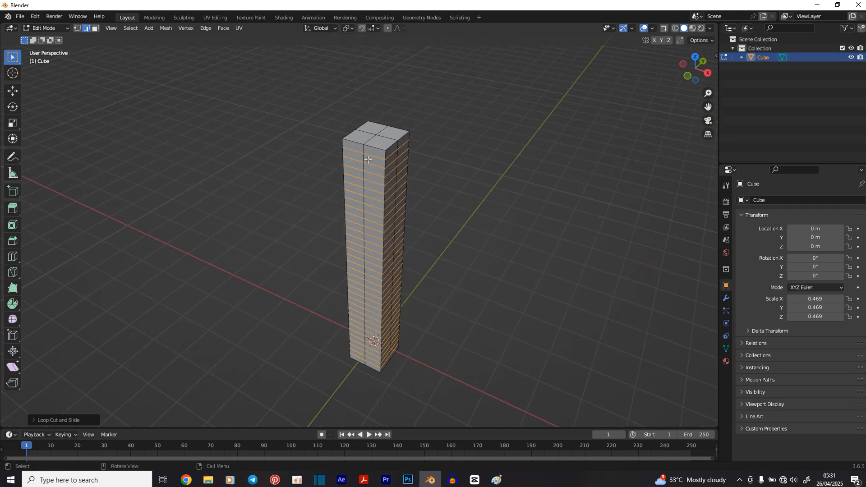
middle_click_drag(365, 182, 385, 184)
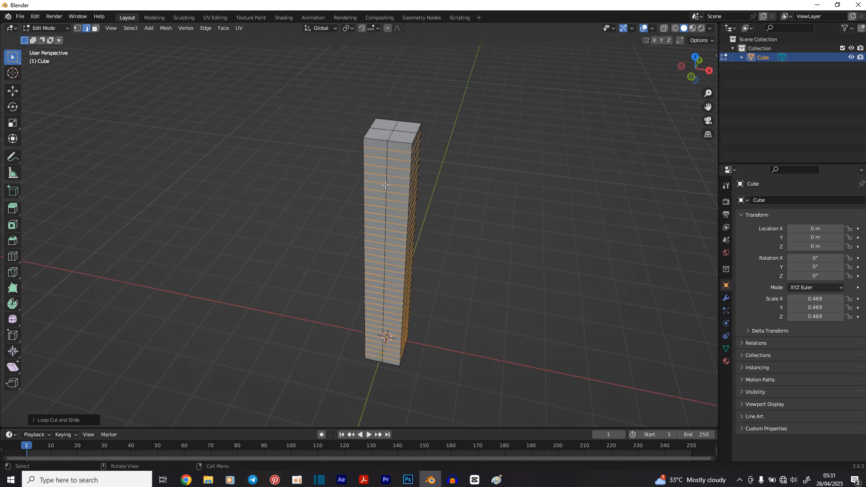
left_click(386, 188, "alt")
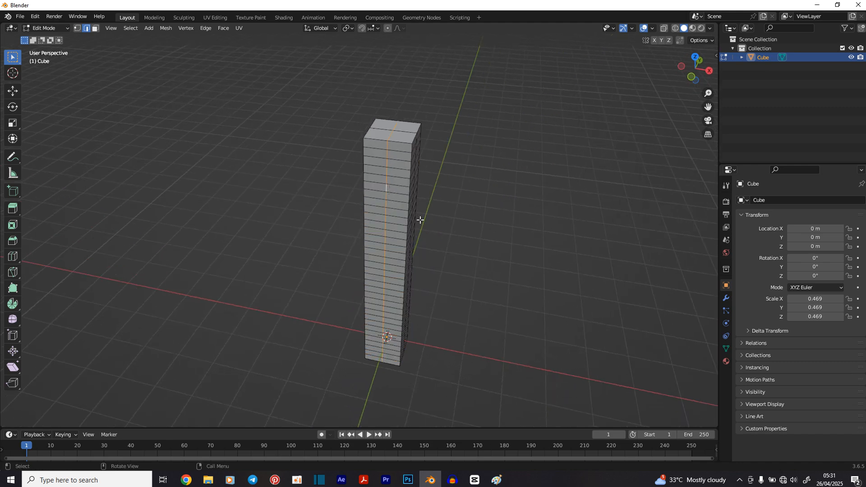
middle_click_drag(420, 219, 387, 211)
left_click(387, 174, "alt+shift")
middle_click_drag(390, 175, 419, 195)
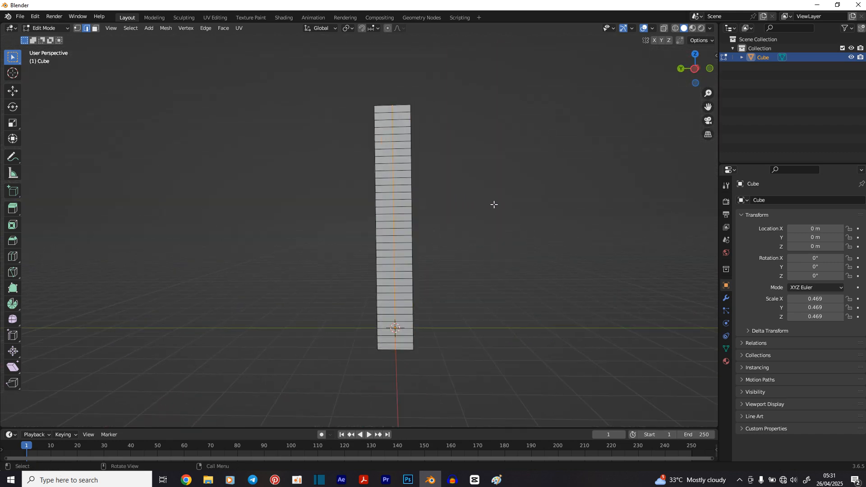
key("s")
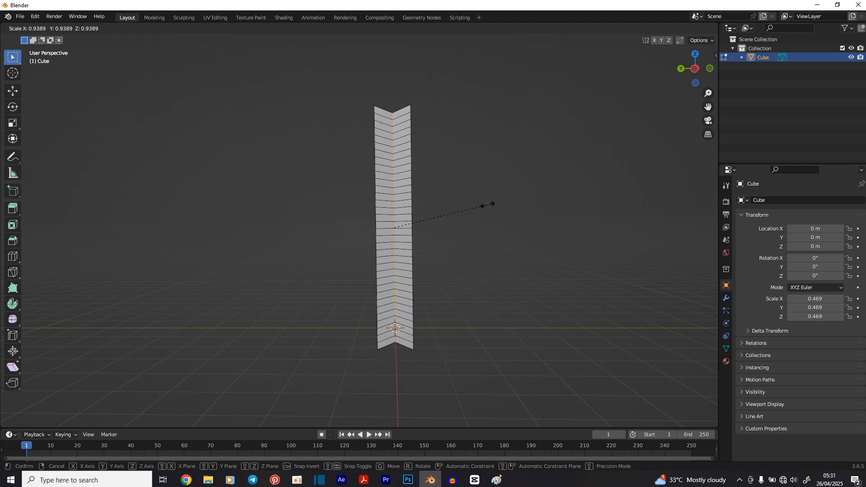
right_click(489, 205)
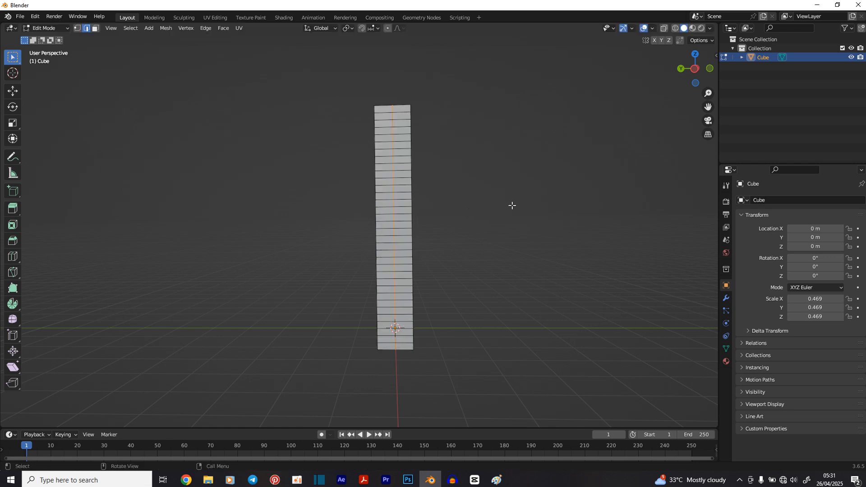
key("alt+s")
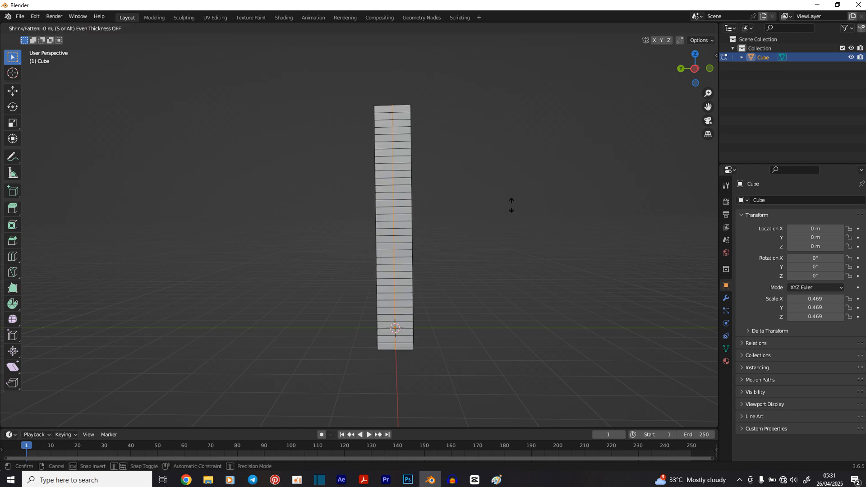
left_click(484, 208)
middle_click_drag(487, 210, 425, 254)
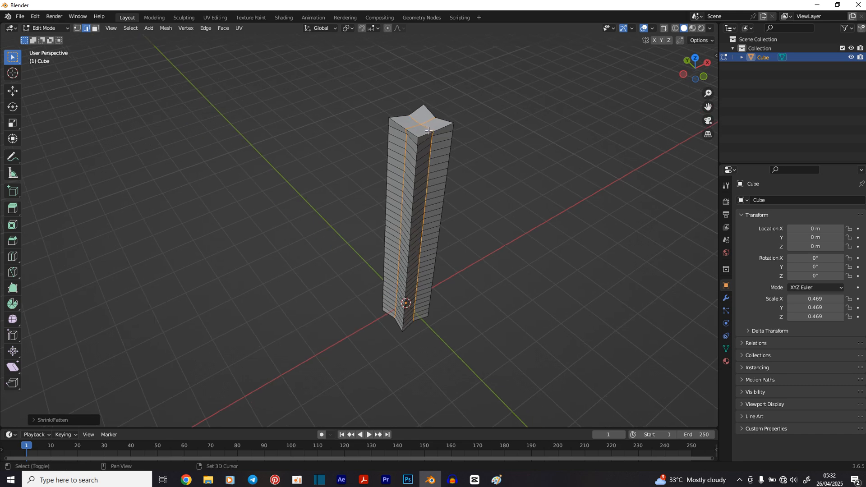
Select the four top faces of the column and flatten them by scaling to 0 along Z
middle_click_drag(428, 138, 418, 232)
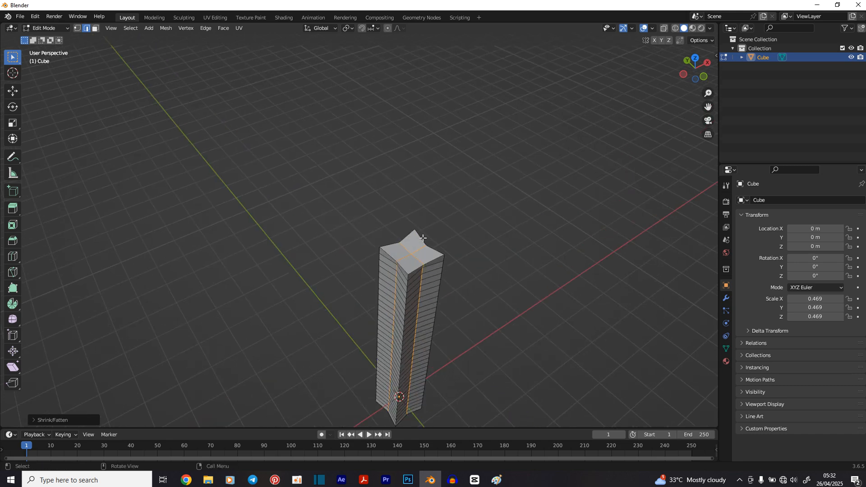
key("3")
left_click(397, 250)
left_click(414, 239, "shift")
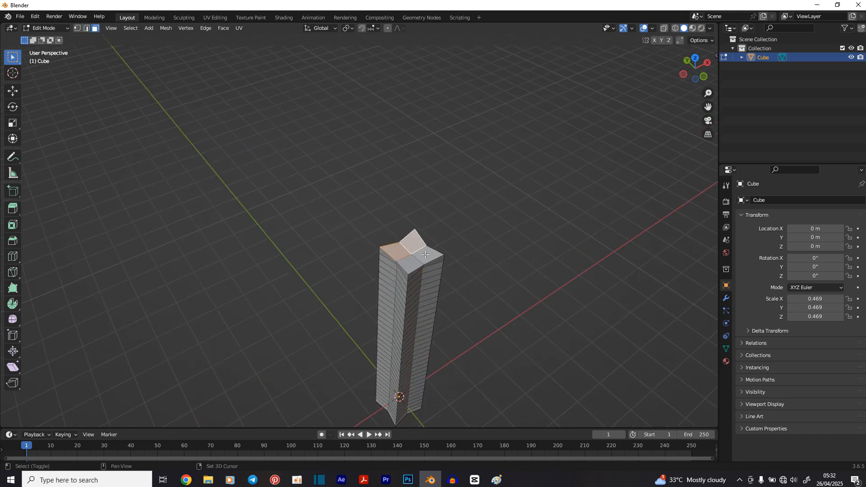
left_click(430, 253, "shift")
left_click(410, 264, "shift")
key("s")
key("z")
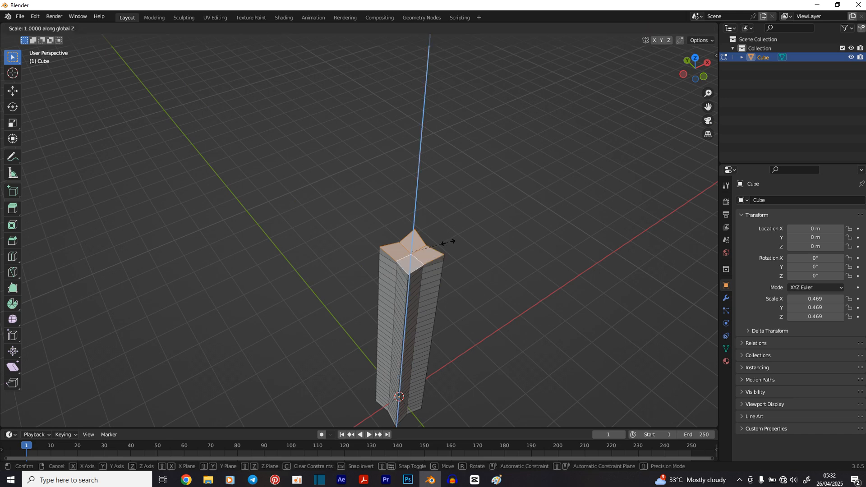
key("0")
key("Return")
Select the four bottom faces of the column and flatten them by scaling to 0 along Z
middle_click_drag(447, 274, 460, 237)
left_click(482, 324)
left_click(466, 348, "shift")
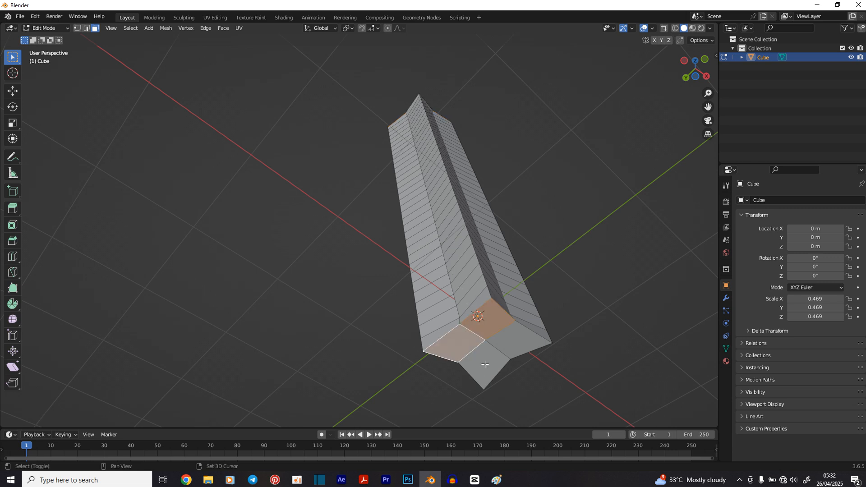
left_click(520, 345, "shift")
left_click(485, 367, "shift")
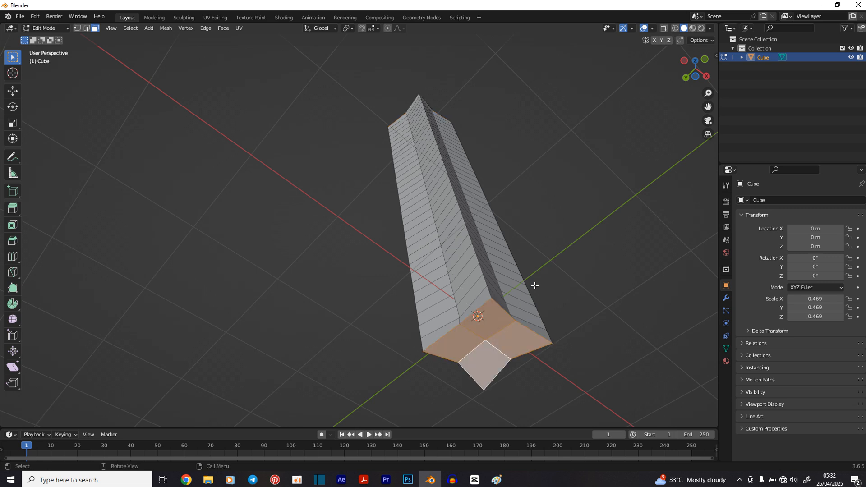
key("s")
key("x")
key("z")
key("0")
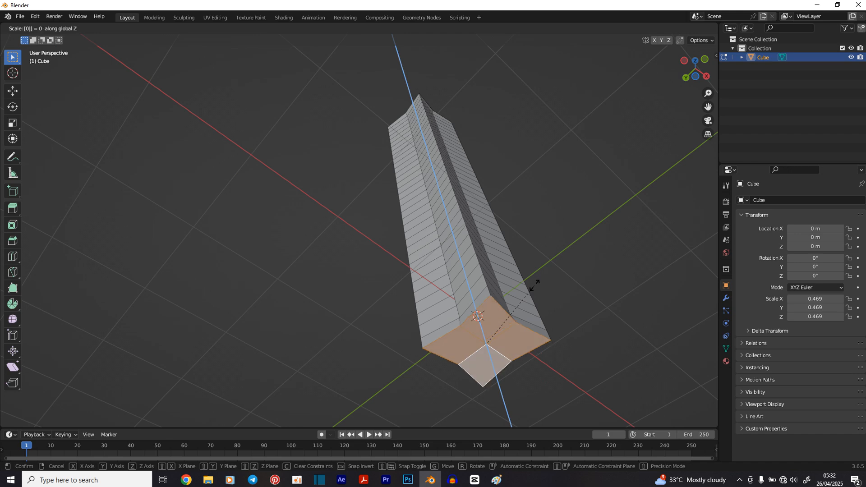
key("Return")
Twist the column by rotating its four top faces about -430° around Z with smooth proportional editing, influence size about 6.73
middle_click_drag(534, 285, 426, 350)
middle_click_drag(433, 315, 421, 307)
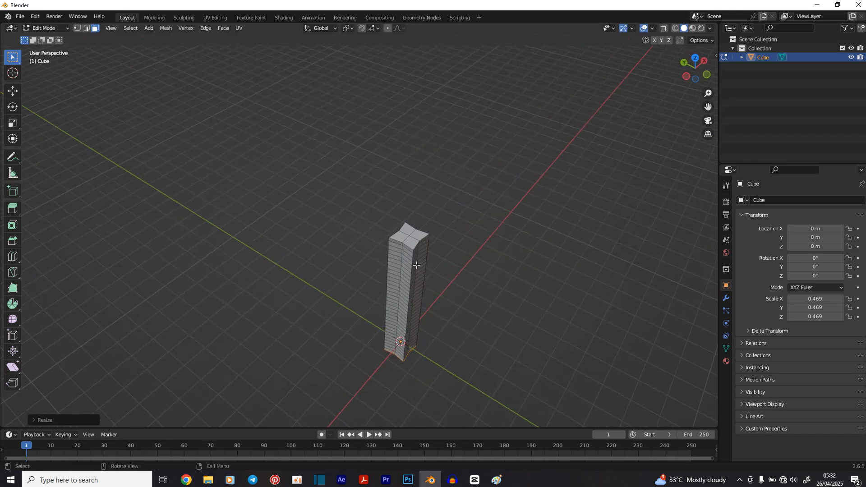
left_click(399, 239)
left_click(413, 243, "shift")
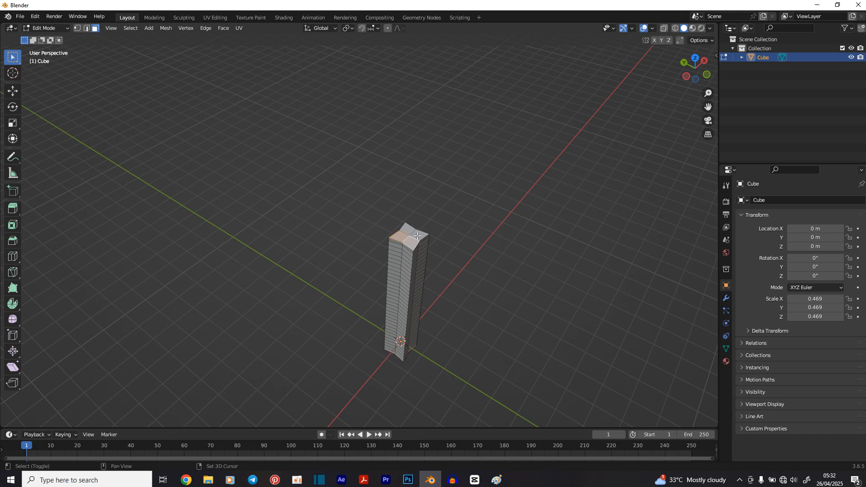
left_click(419, 236, "shift")
left_click(407, 229, "shift")
middle_click_drag(474, 282, 462, 275)
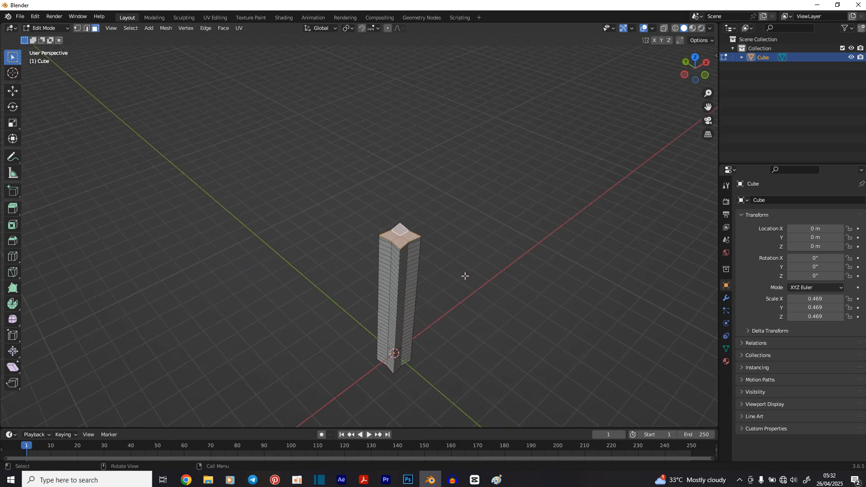
key("o")
middle_click_drag(415, 280, 390, 257)
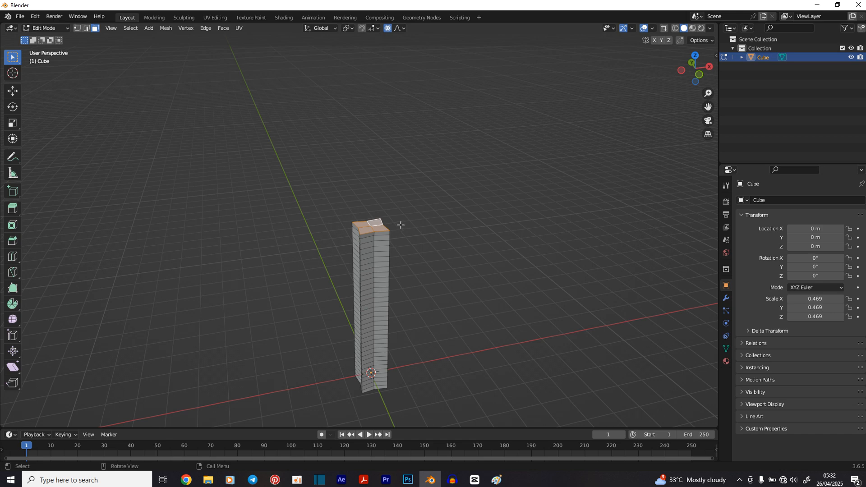
key("r")
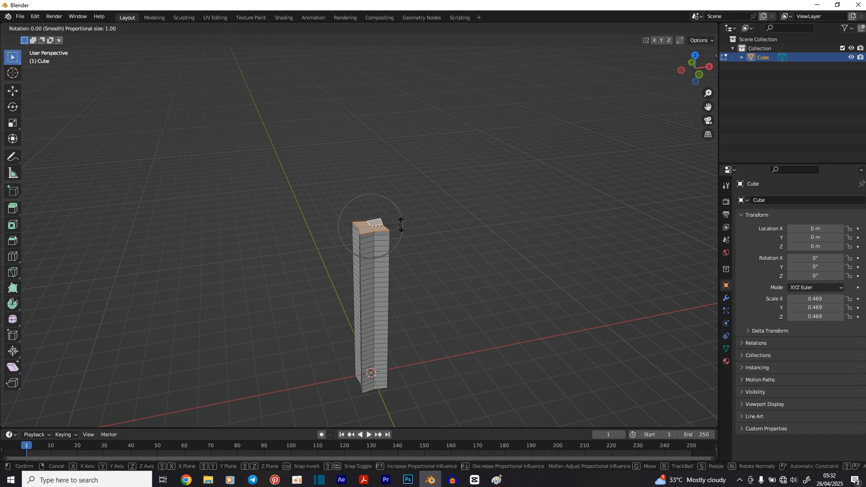
key("z")
scroll(400, 224, "down", 19)
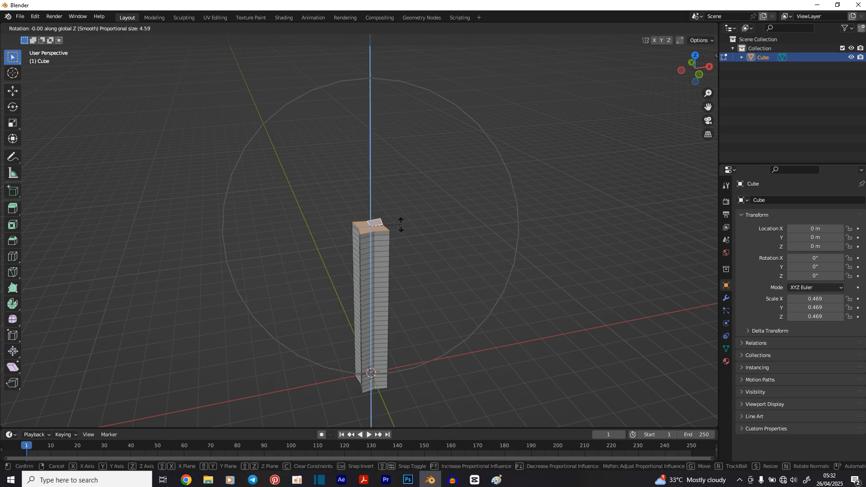
scroll(401, 225, "down", 1)
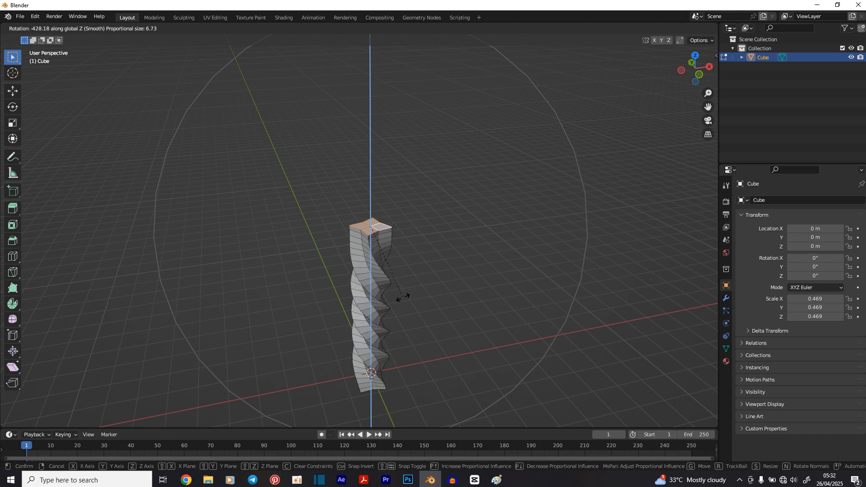
left_click(390, 306)
Extrude the twisted column's top faces upward into a straight section, plus a second thin extrusion of about 0.06 m
middle_click_drag(390, 304, 430, 209)
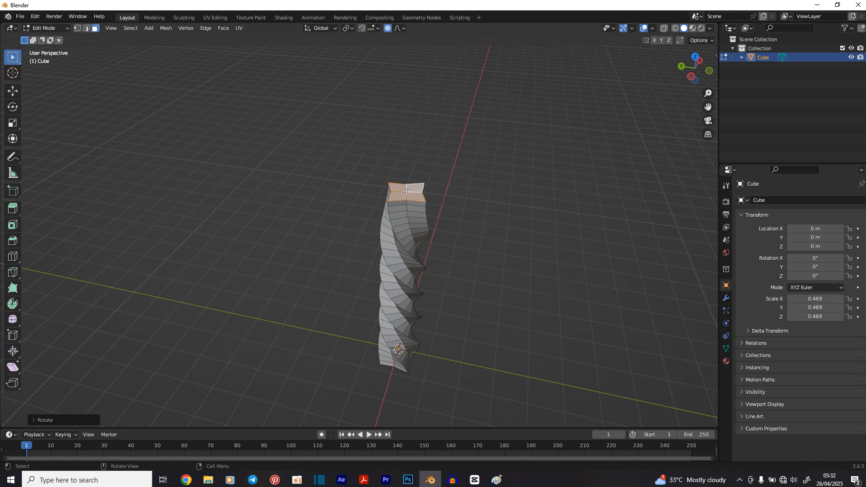
key("e")
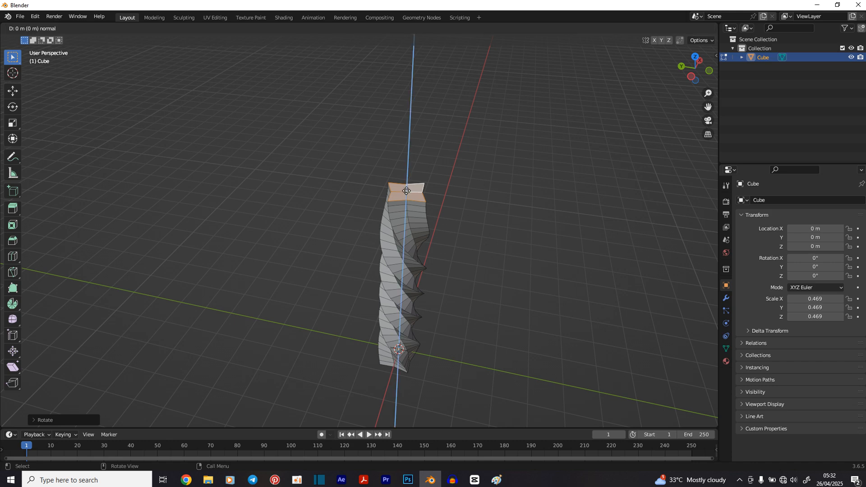
left_click(412, 145)
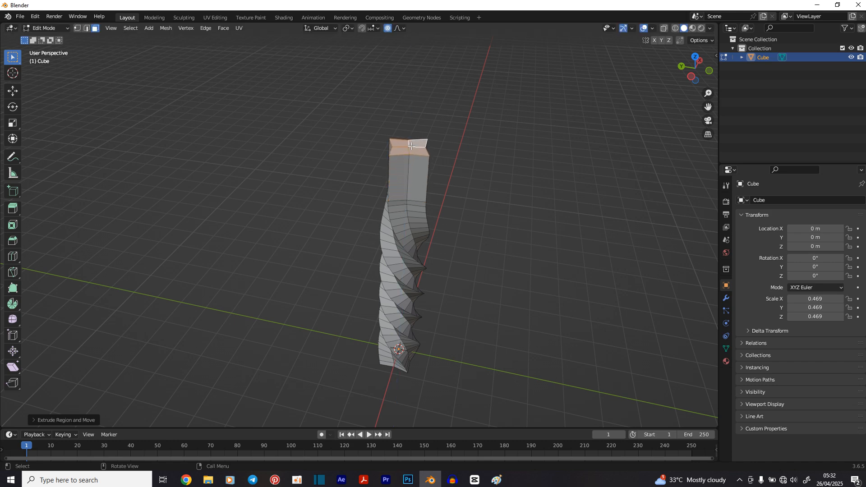
key("e")
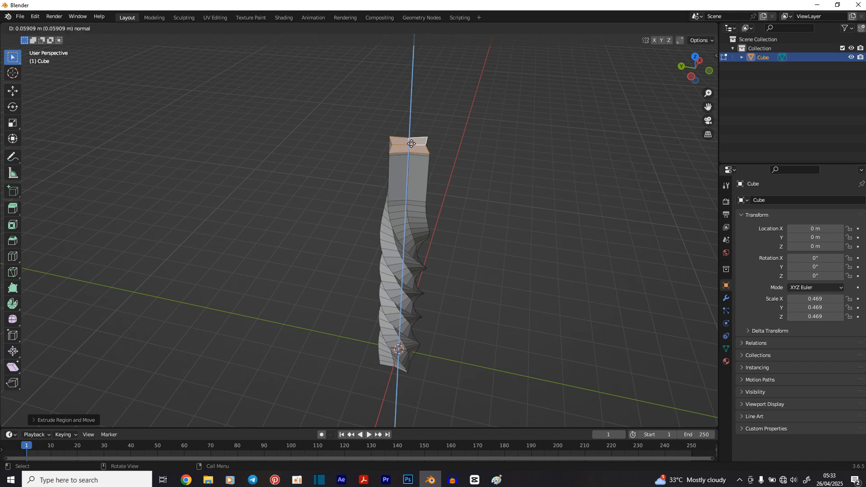
left_click(411, 144)
Extrude the column's four bottom faces downward into a straight section, then add a second very thin extrusion at the end
middle_click_drag(423, 225, 409, 97)
left_click(405, 319)
left_click(396, 327, "shift")
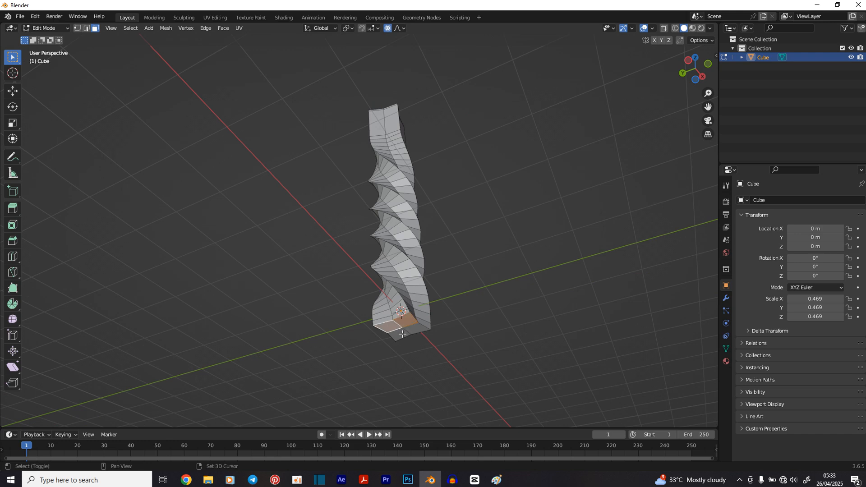
left_click(402, 335, "shift")
left_click(416, 331, "shift")
key("e")
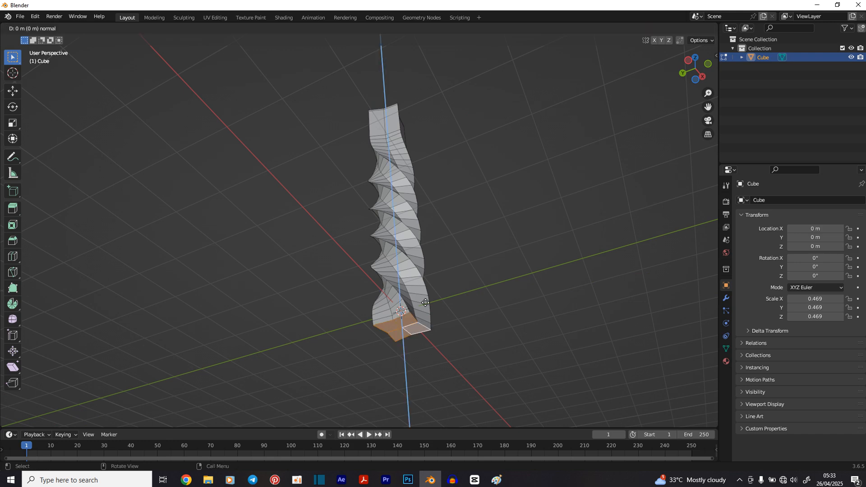
left_click(424, 349)
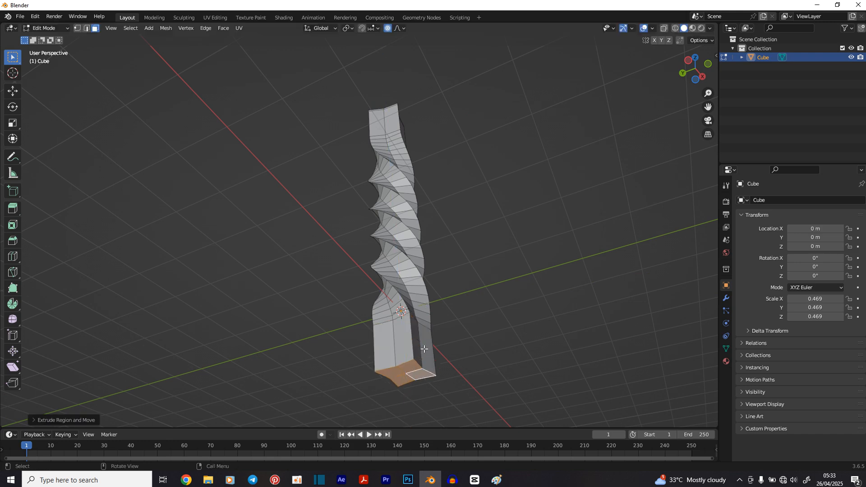
key("e")
left_click(443, 325)
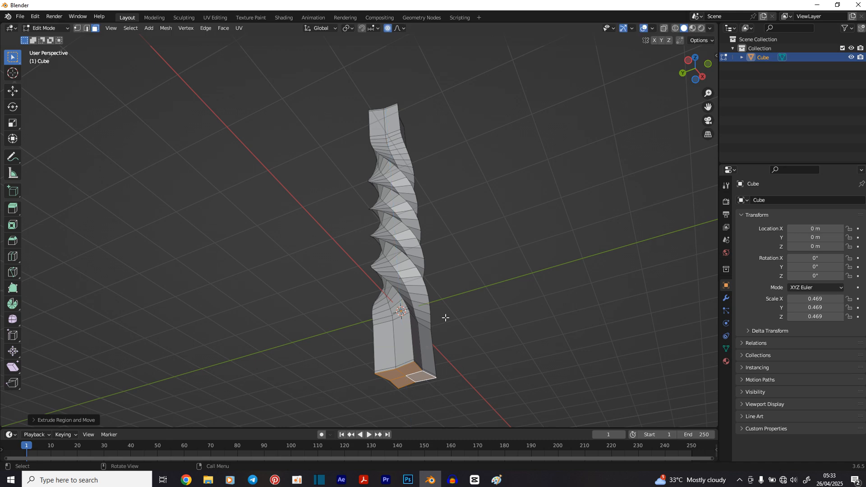
Select the edge loops running along the column's outer corners and bevel them with a single segment
middle_click_drag(437, 333, 419, 265)
key("2")
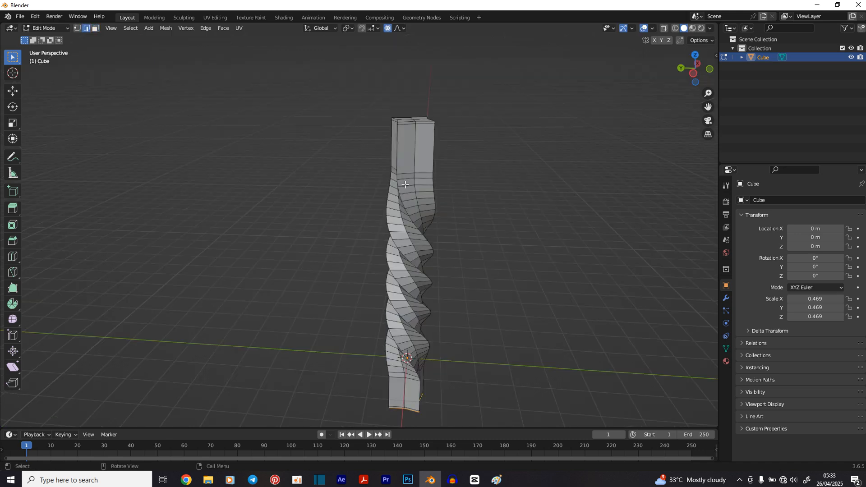
middle_click_drag(400, 159, 552, 154)
left_click(425, 161, "alt")
left_click(401, 149, "alt+shift")
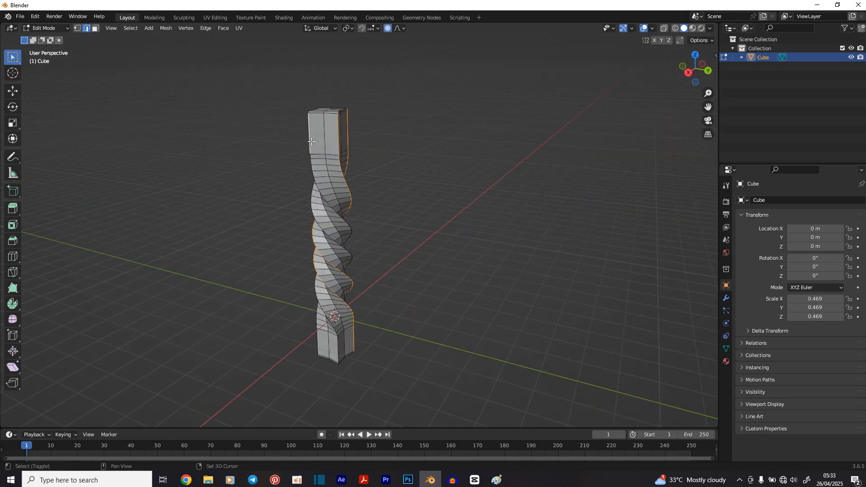
left_click(330, 144, "alt+shift")
middle_click_drag(329, 144, 421, 192)
key("ctrl+b")
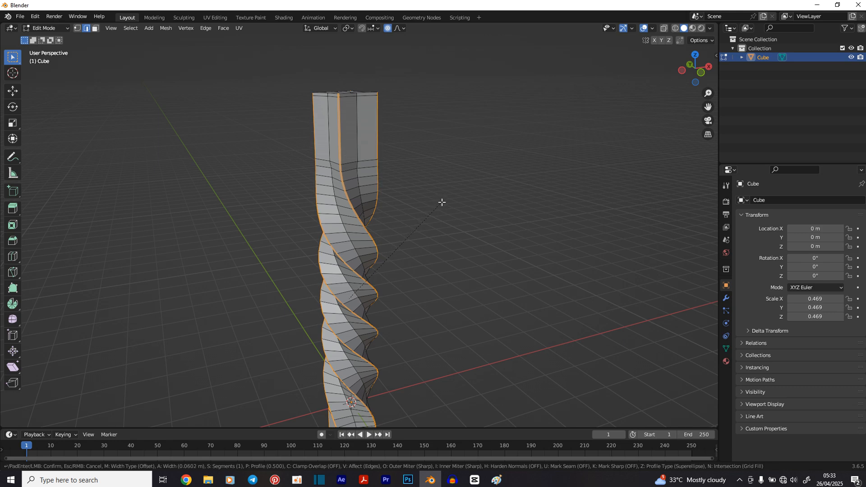
left_click(442, 203)
Add a level 2 Subdivision Surface modifier to the column in Object Mode and show its modifier settings
mouse_move(439, 205)
middle_mouse_down()
mouse_move(586, 224)
mouse_move(458, 244)
mouse_move(386, 204)
mouse_move(378, 225)
middle_mouse_up()
key("Tab")
key("ctrl+2")
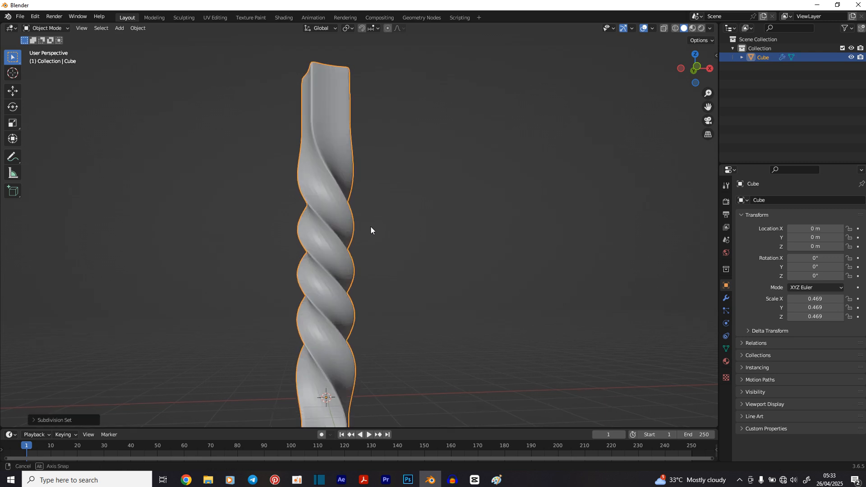
middle_click_drag(370, 226, 532, 229)
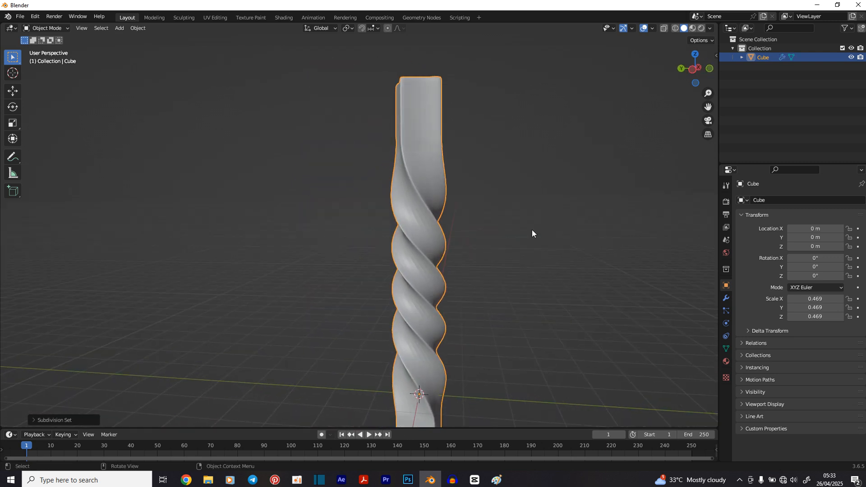
left_click(728, 298)
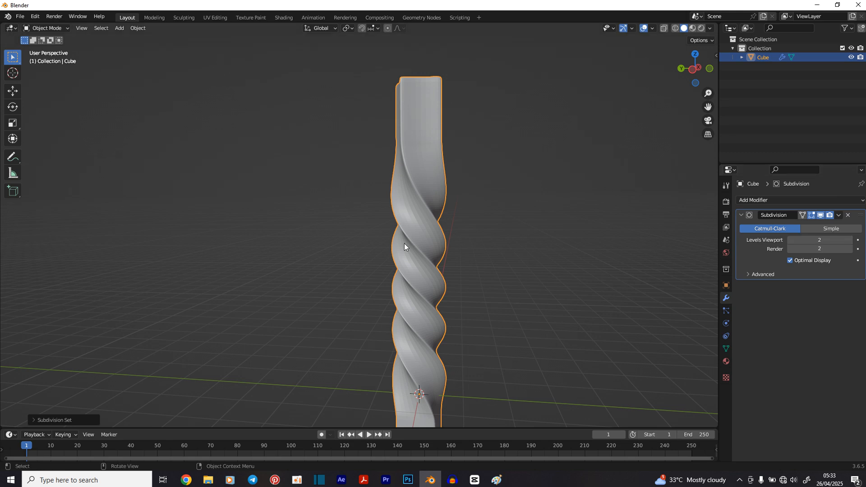
Shade the twisted column smooth
middle_click_drag(502, 249, 419, 252)
middle_click_drag(308, 259, 383, 228)
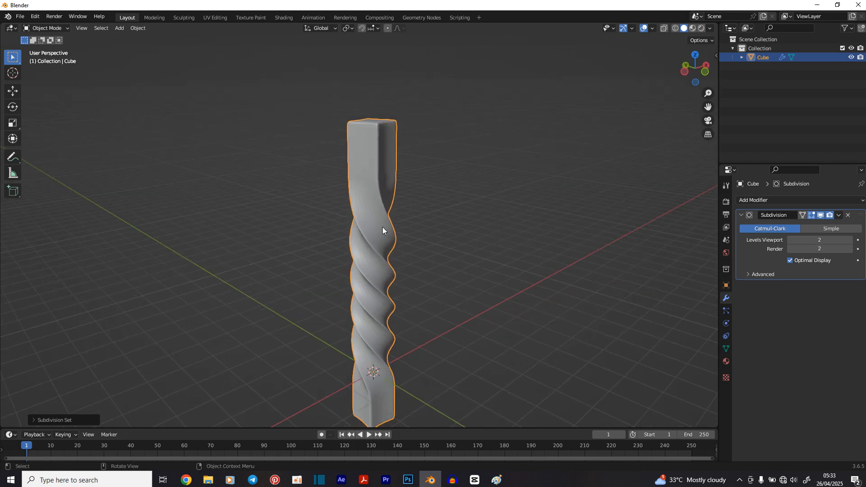
right_click(382, 227)
left_click(382, 228)
middle_click_drag(387, 182, 361, 169)
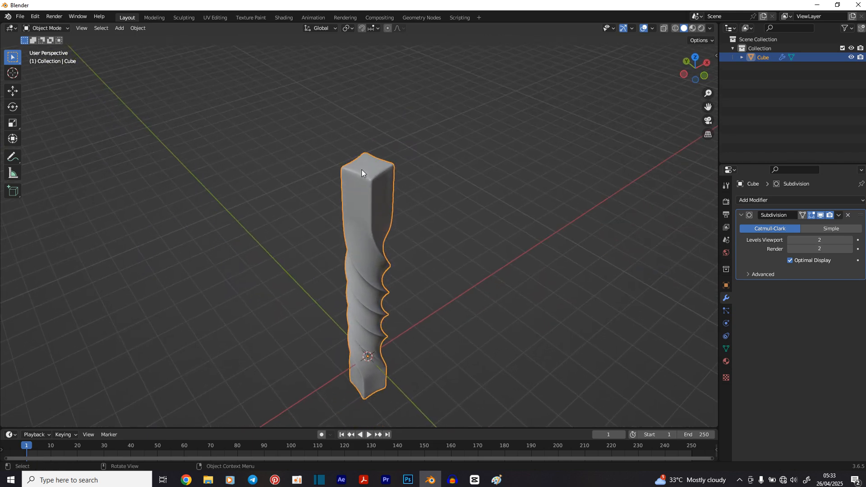
Select the four top end faces of the column in Edit Mode and inset them by about 0.045 m
key("Tab")
key("3")
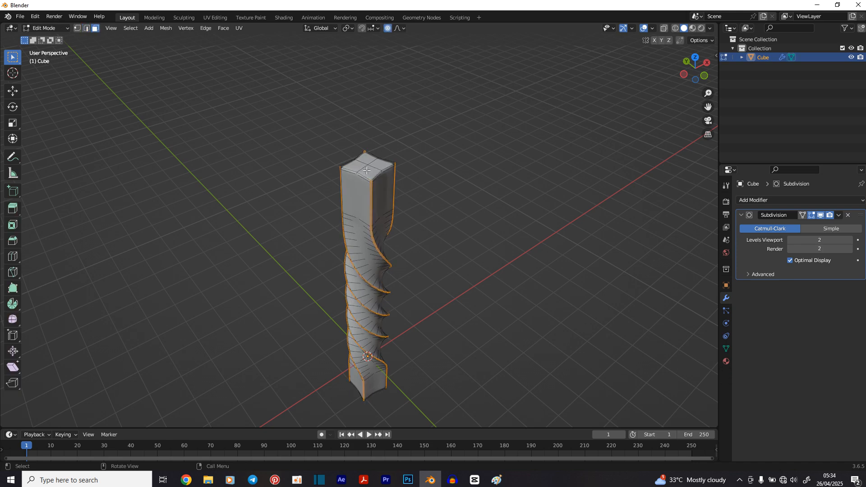
left_click(367, 170)
left_click(356, 165, "shift")
left_click(370, 160, "shift")
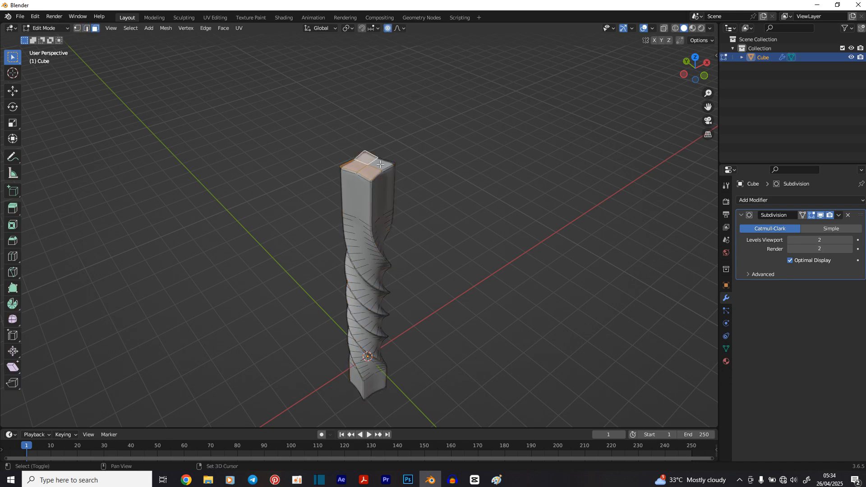
left_click(383, 164, "shift")
key("i")
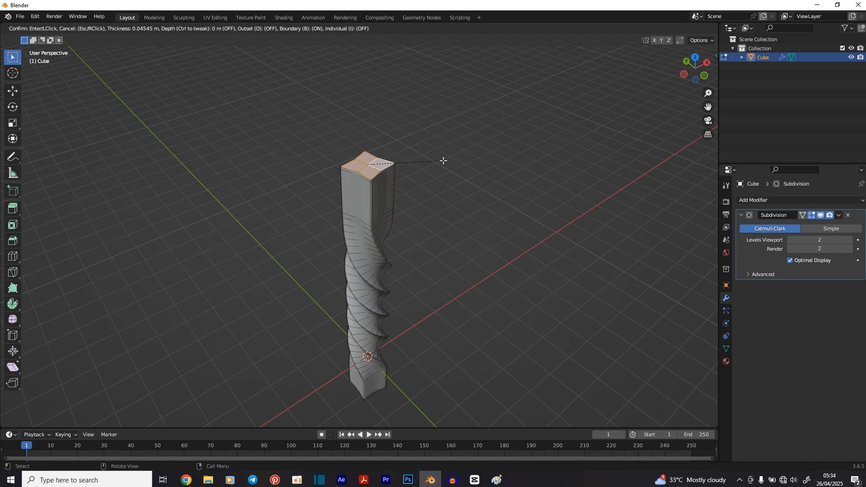
left_click(443, 161)
Select the four bottom end faces of the column, inset them slightly and return to Object Mode
middle_click_drag(365, 264, 347, 147)
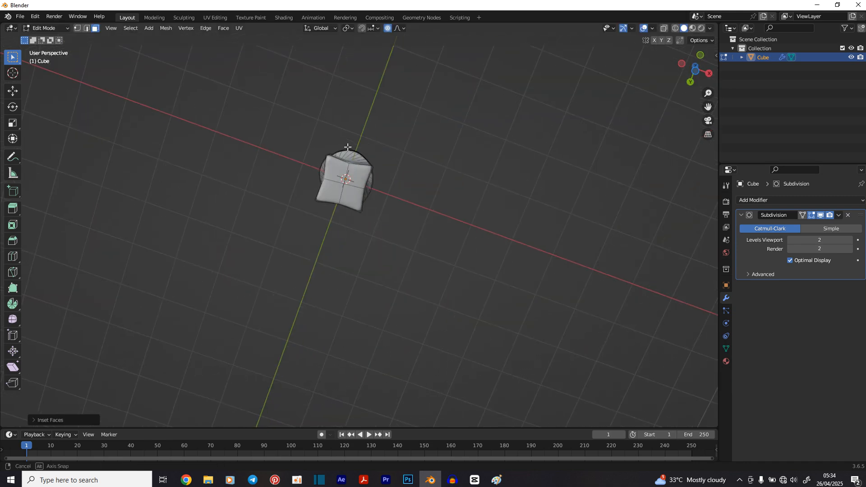
left_click(338, 169)
left_click(333, 191, "shift")
left_click(353, 199, "shift")
left_click(360, 173, "shift")
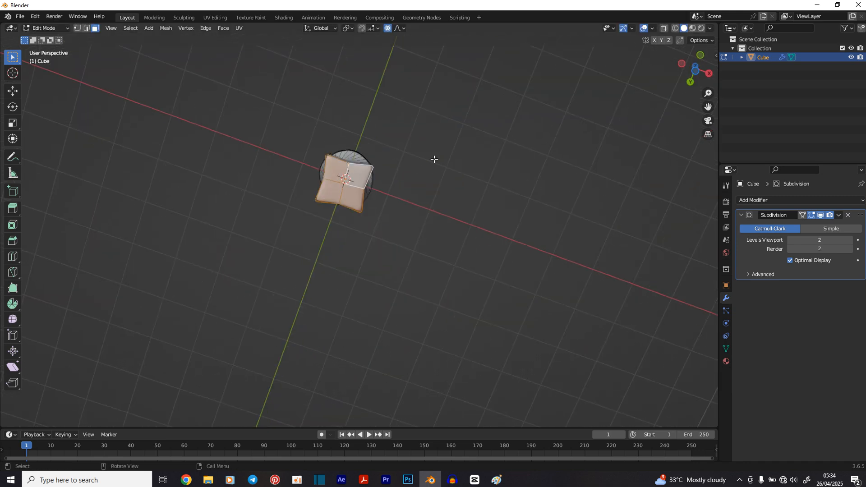
key("i")
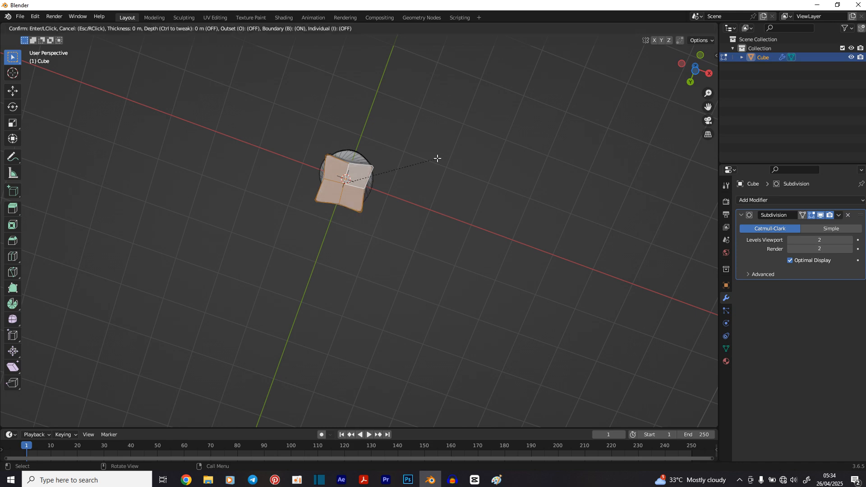
left_click(426, 162)
middle_click_drag(424, 164, 447, 261)
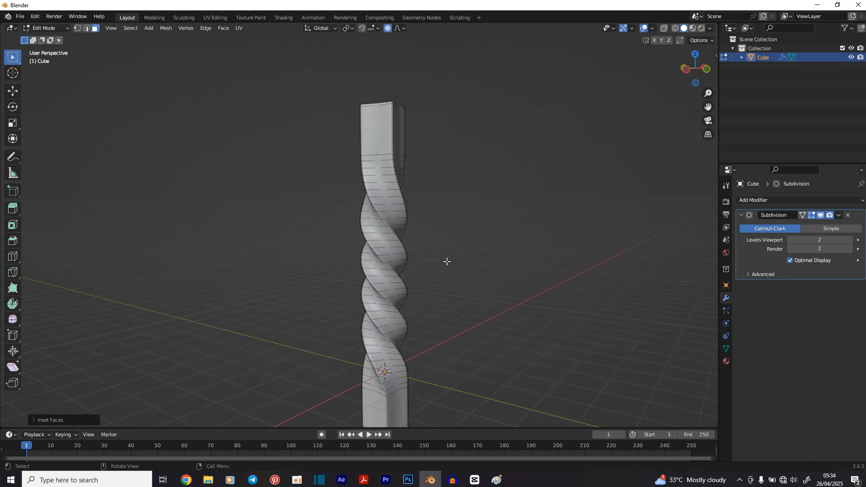
key("Tab")
scroll(394, 262, "down", 4)
mouse_move(394, 262)
middle_mouse_down()
mouse_move(518, 267)
mouse_move(387, 265)
middle_mouse_up()
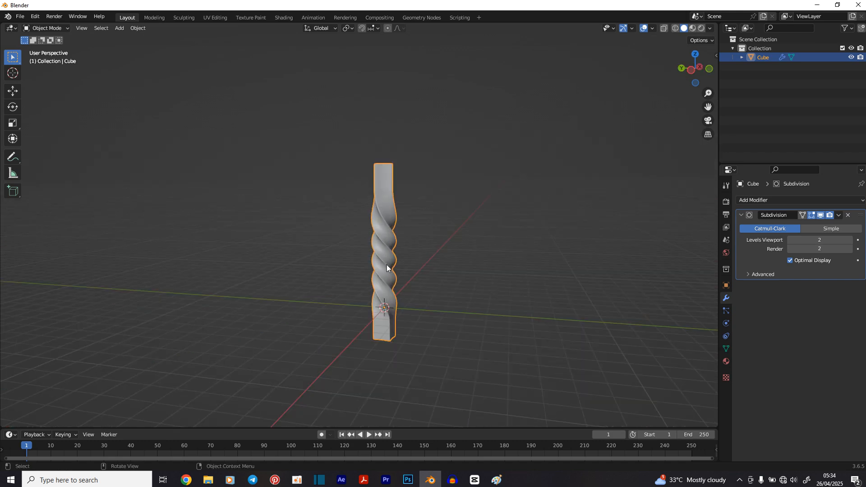